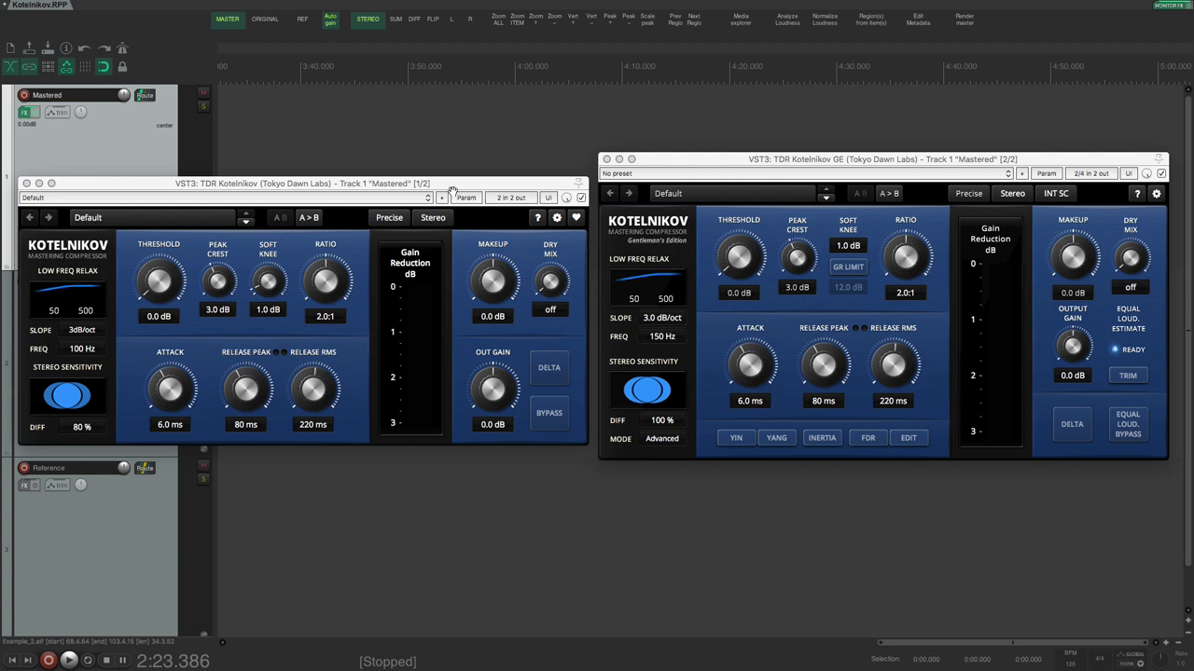
Step: Close the Kotelnikov GE window and move the standard Kotelnikov window to the middle of the workspace
left_click(454, 194)
left_click(838, 157)
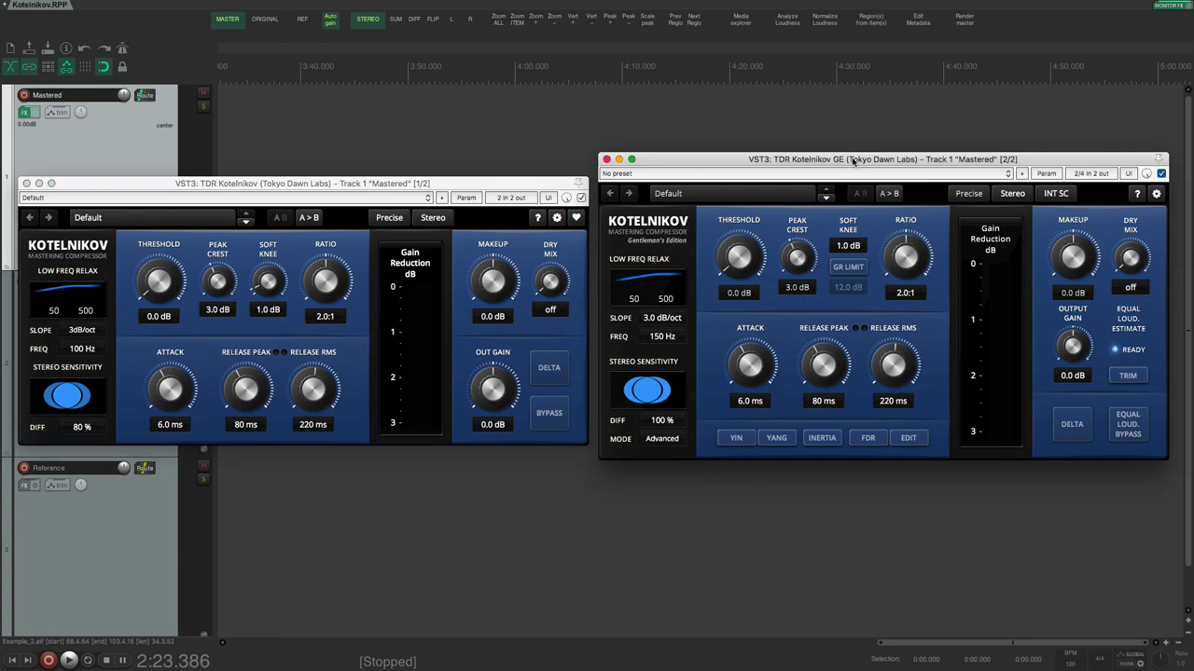
left_click(464, 185)
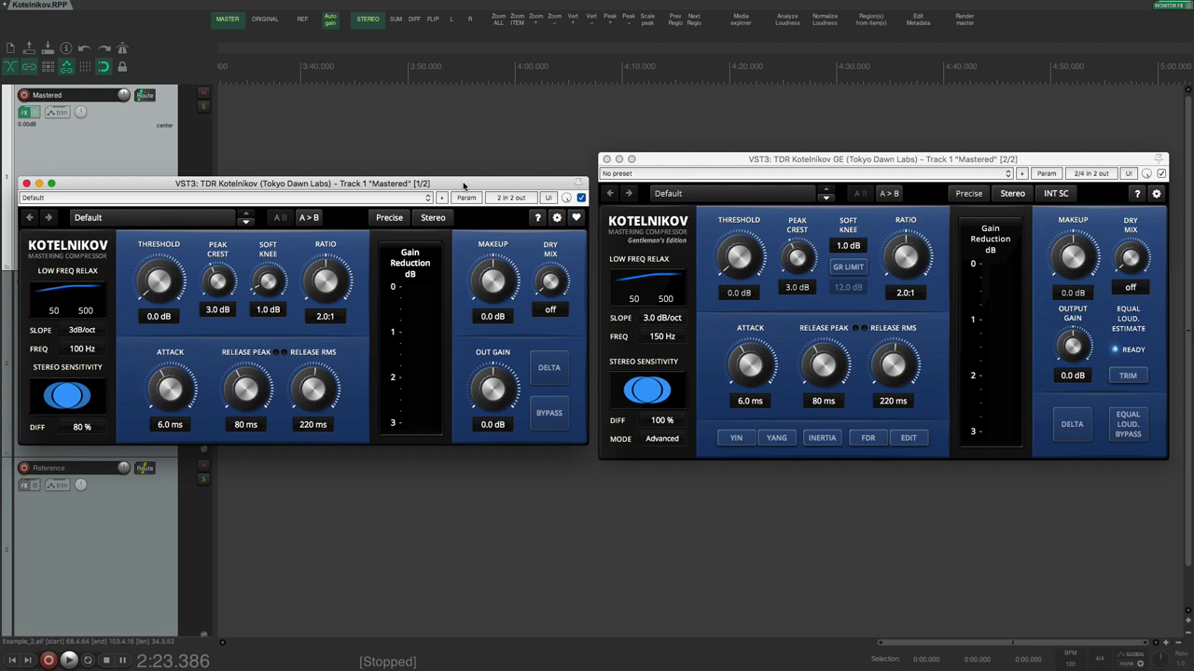
left_click_drag(464, 186, 661, 235)
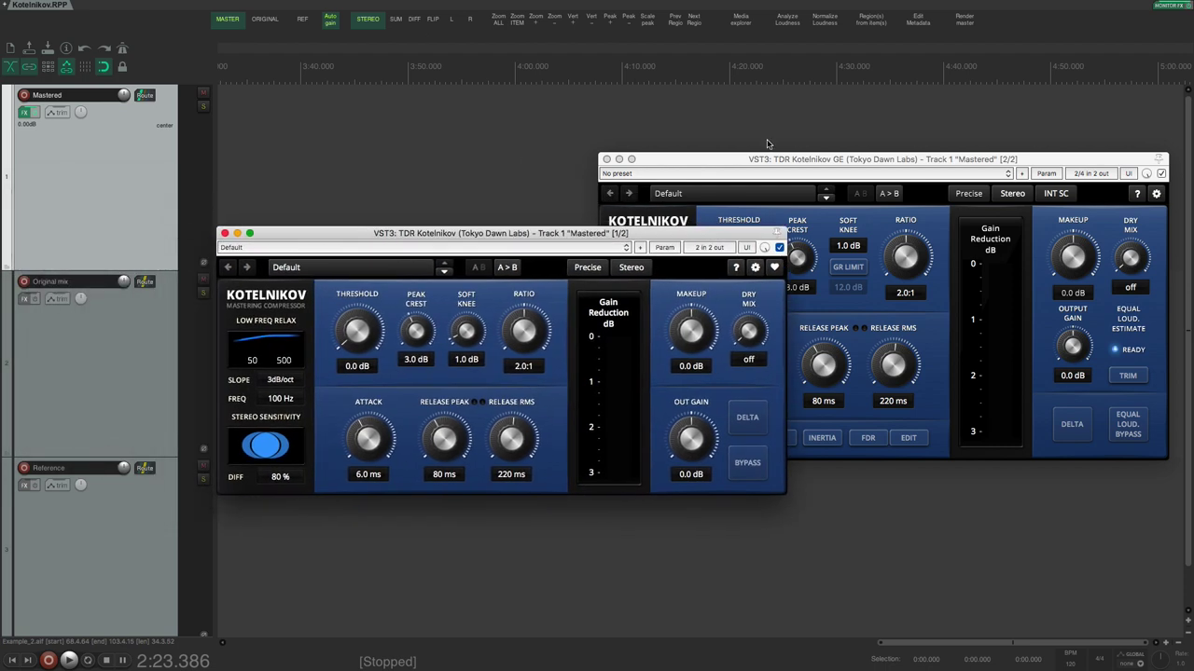
left_click(607, 159)
left_click_drag(550, 234, 618, 187)
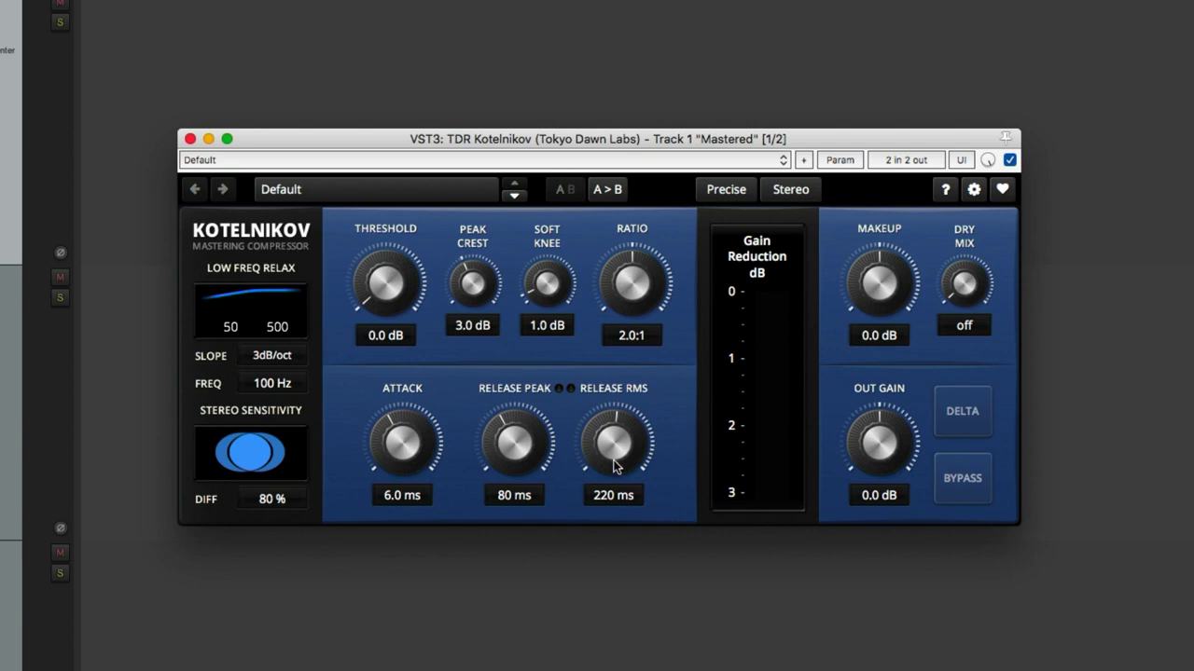
Step: With the threshold at -14.2 dB, try Peak Crest at 0.3 dB and 7.4 dB during playback and restore it to 3.0 dB
left_click_drag(632, 459, 627, 454)
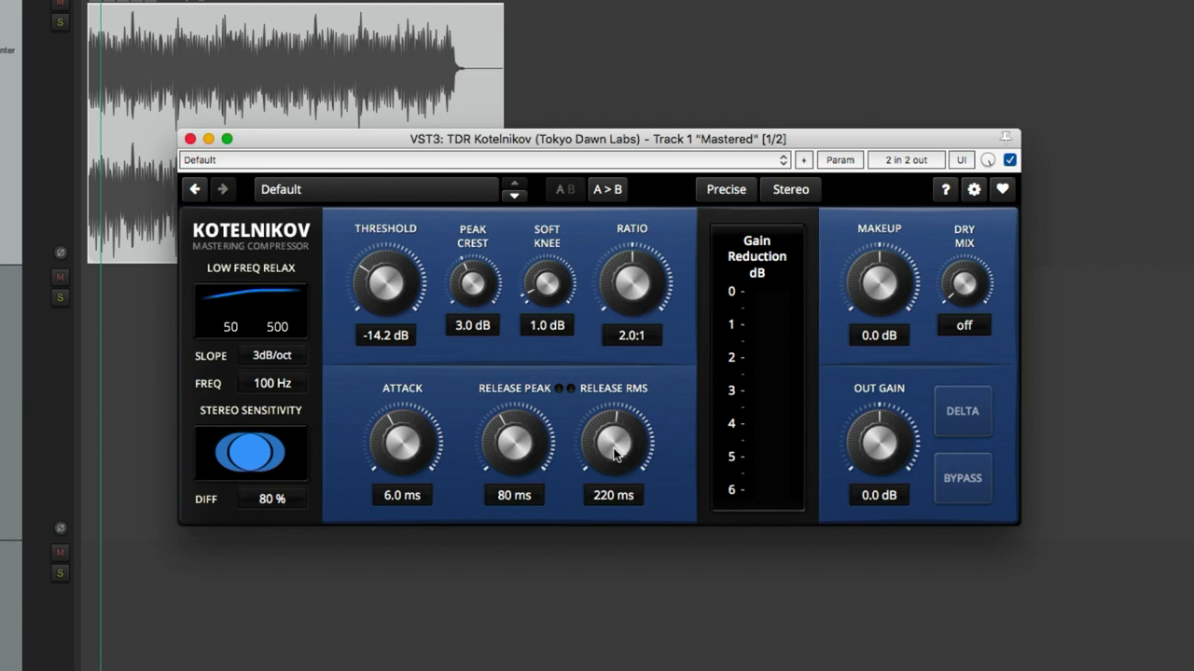
key("space")
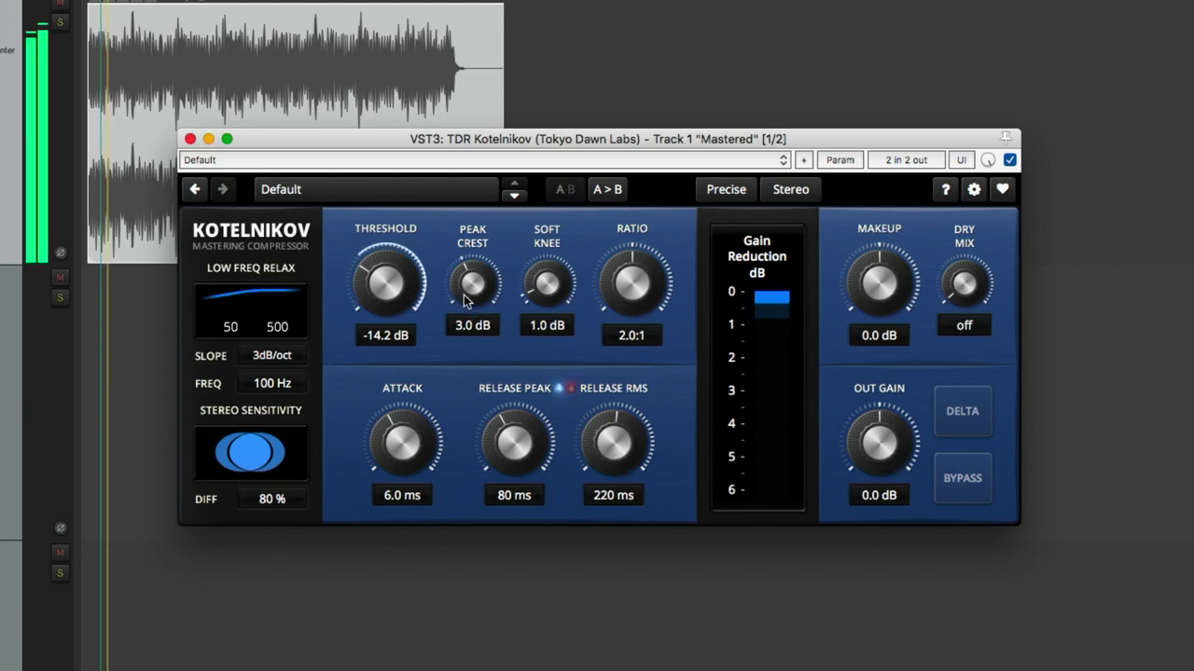
mouse_move(473, 284)
left_mouse_down()
mouse_move(473, 269)
mouse_move(480, 339)
left_mouse_up()
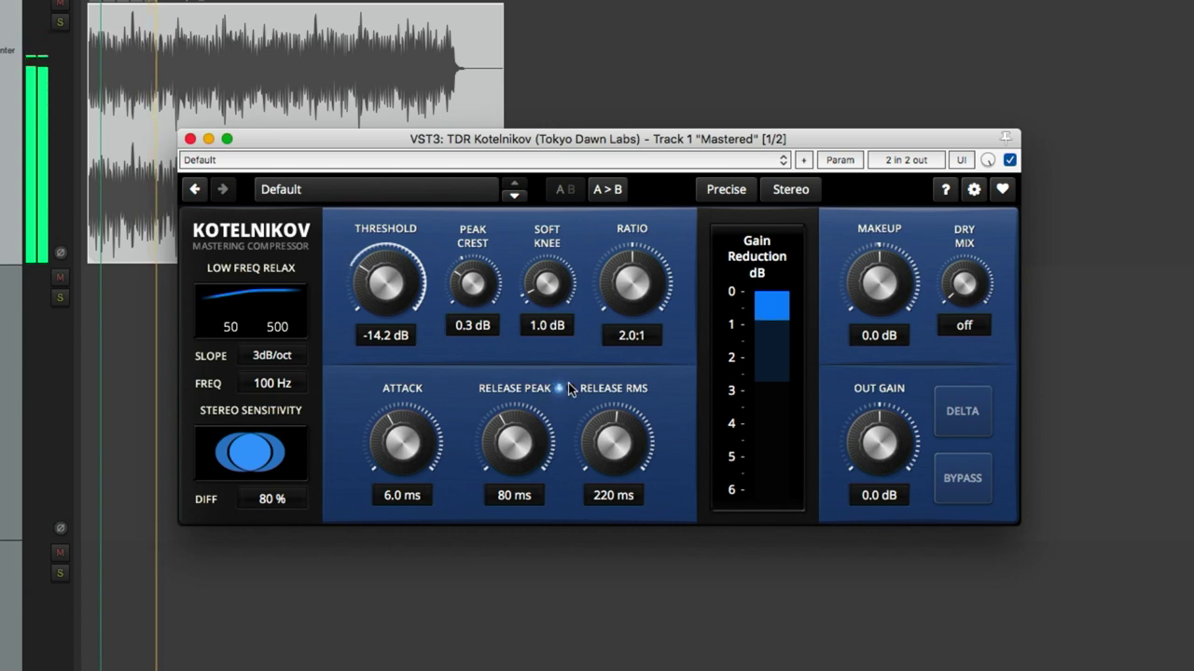
left_click_drag(473, 295, 584, 418)
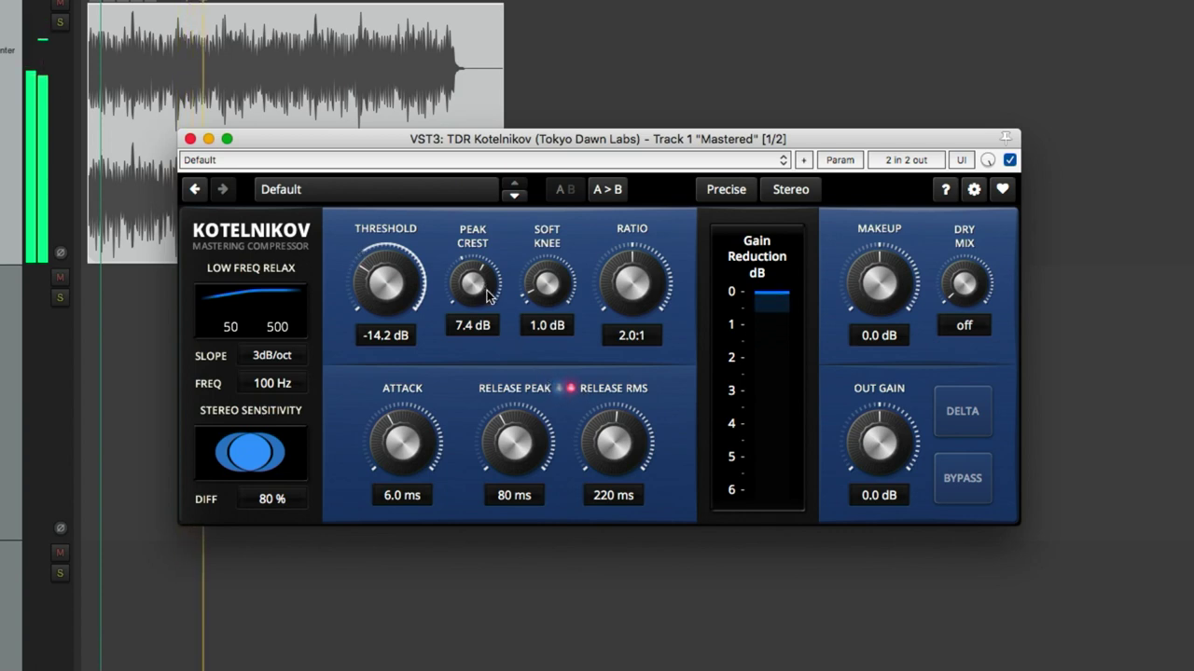
key("space")
left_click_drag(478, 299, 589, 518)
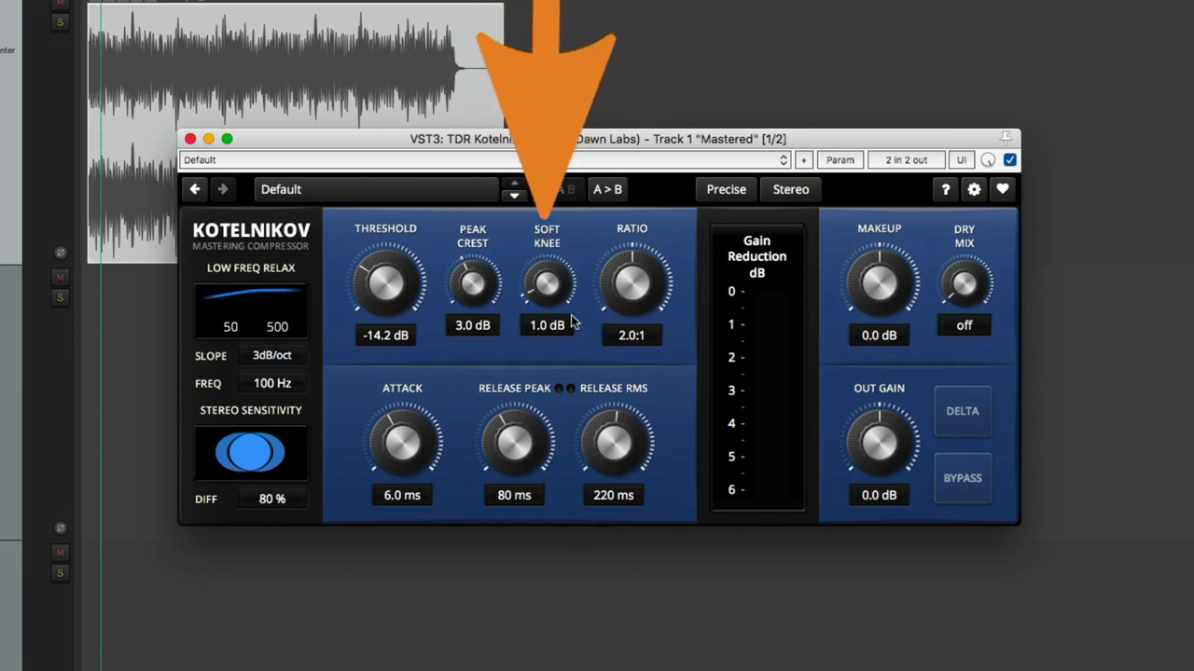
Step: Try different Soft Knee and Ratio settings, and return the threshold to 0.0 dB
mouse_move(548, 283)
left_mouse_down()
mouse_move(548, 251)
mouse_move(547, 303)
left_mouse_up()
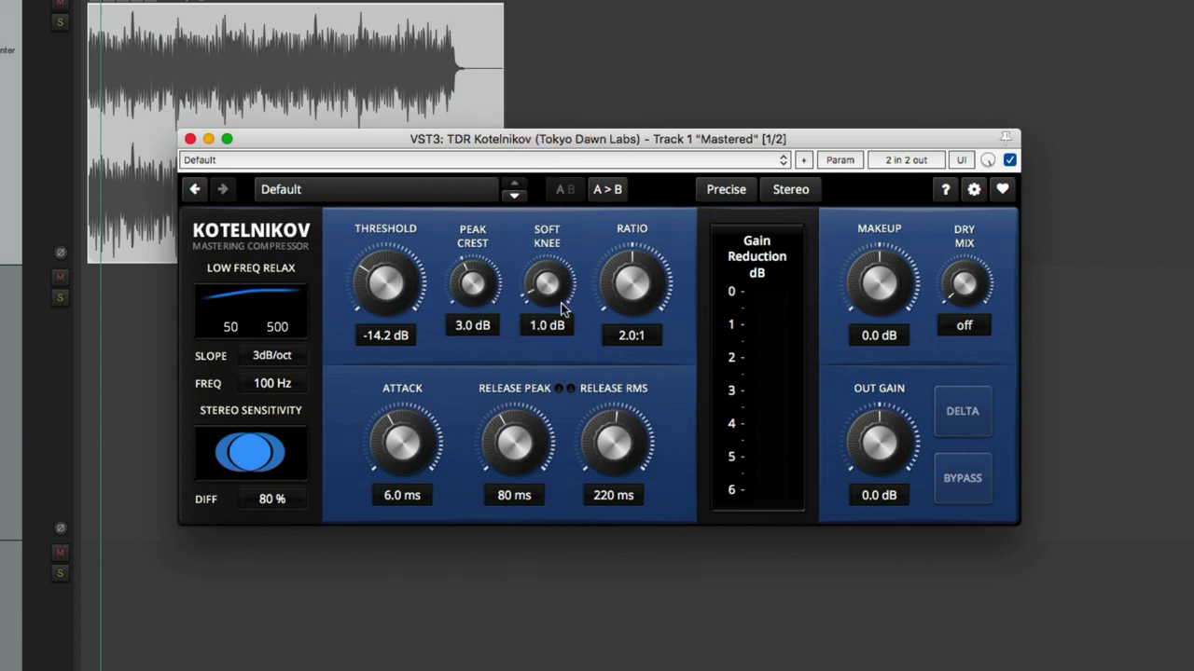
left_click_drag(557, 295, 578, 260)
left_click_drag(541, 302, 541, 299)
left_click_drag(613, 298, 608, 344)
key("space")
left_click_drag(364, 298, 364, 296)
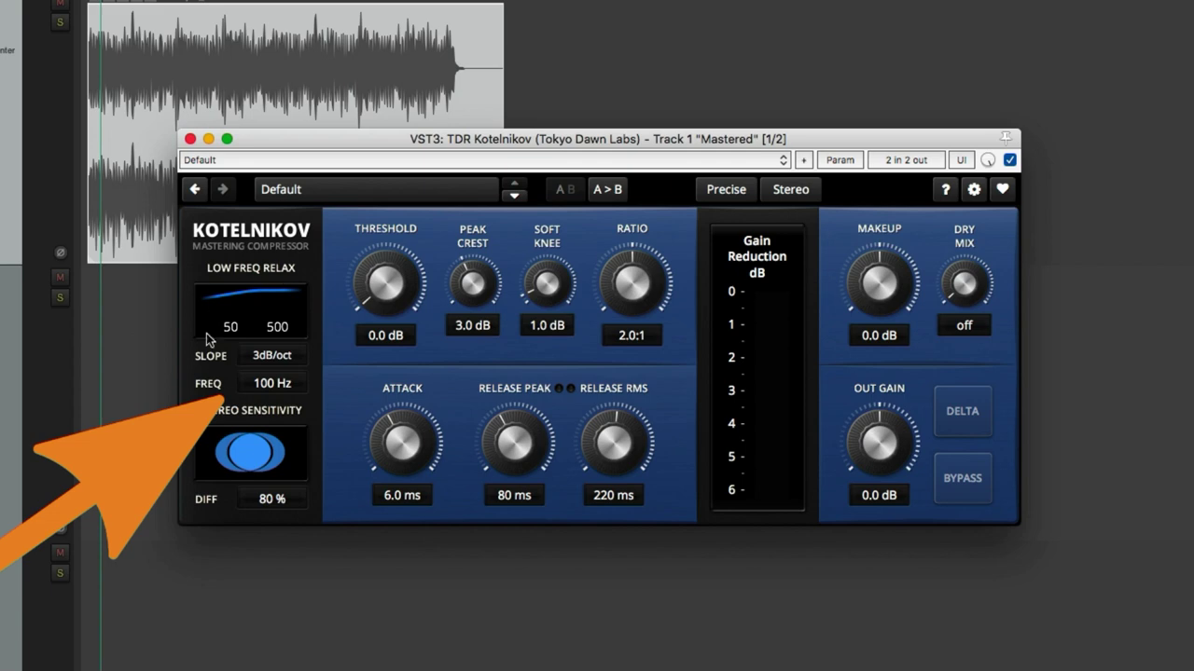
Step: Try Low Freq Relax at a 12 dB/Oct slope and 498 Hz, and restore it to 3 dB/oct and 100 Hz
left_click_drag(265, 359, 265, 308)
mouse_move(266, 382)
left_mouse_down()
mouse_move(264, 365)
mouse_move(264, 383)
left_mouse_up()
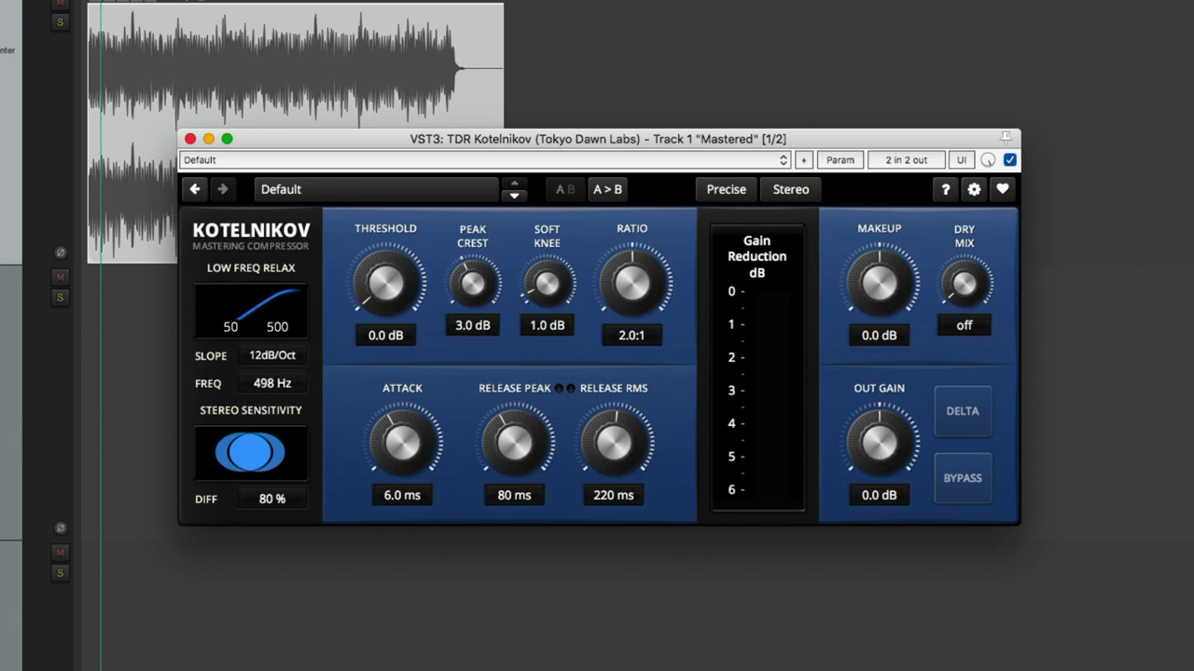
left_click(271, 355)
left_click(271, 355)
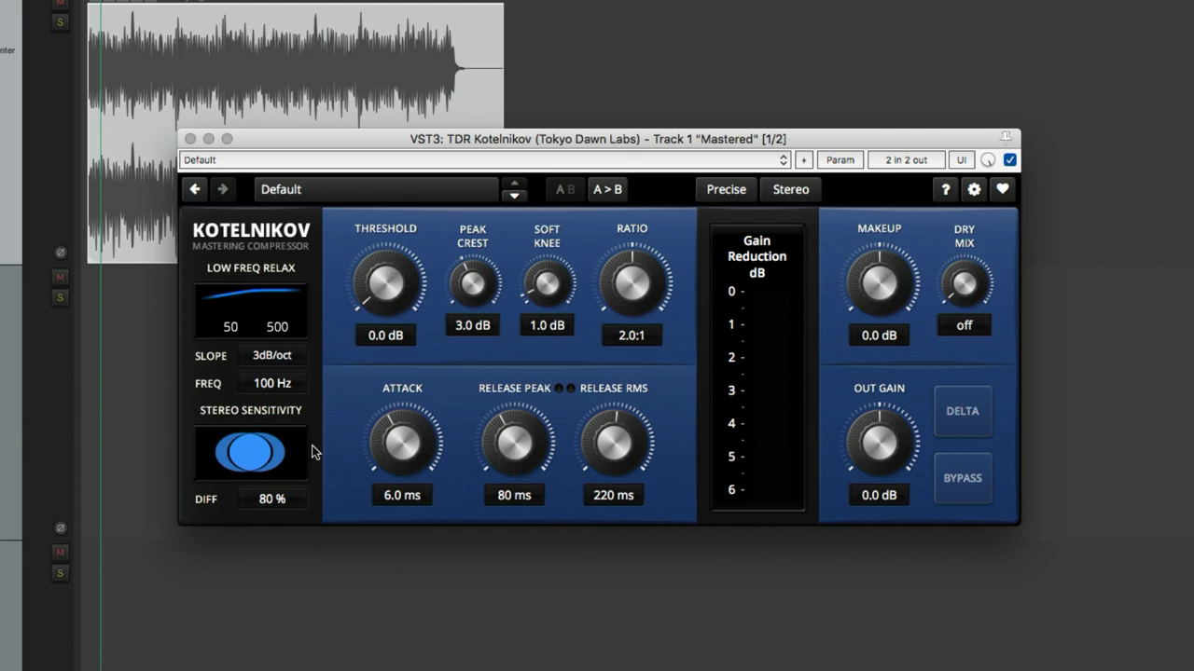
Step: Sweep the Stereo Sensitivity Diff through 0 % and 100 %, and set it to 60 %
left_click_drag(271, 498, 271, 588)
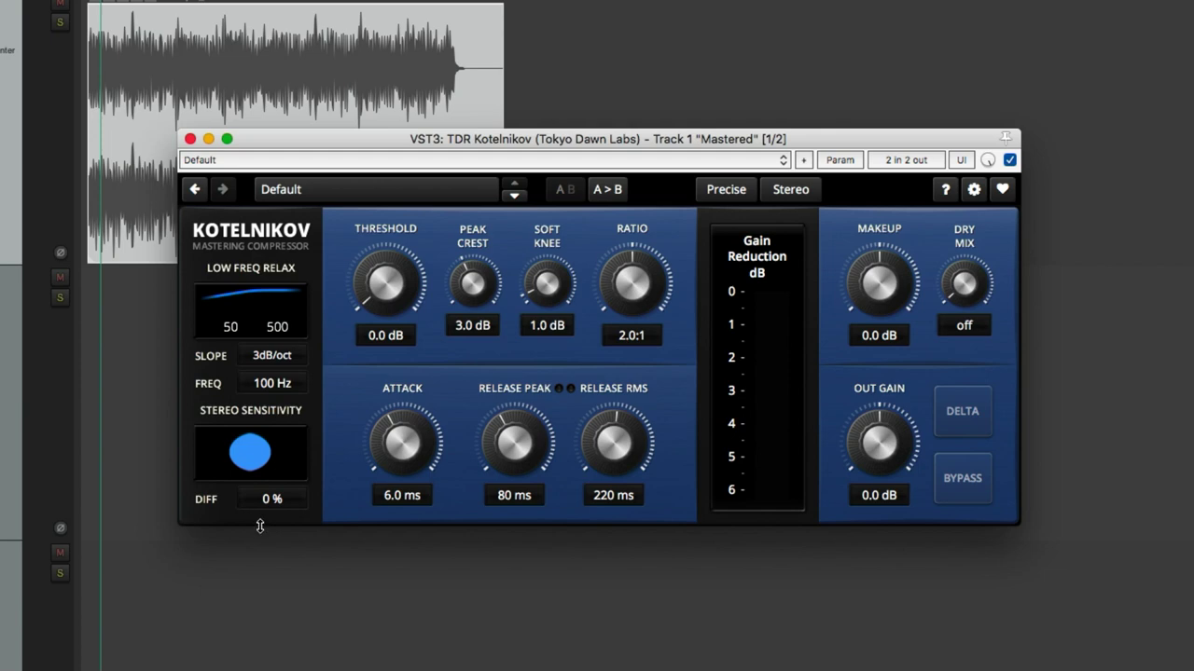
left_click_drag(274, 504, 274, 391)
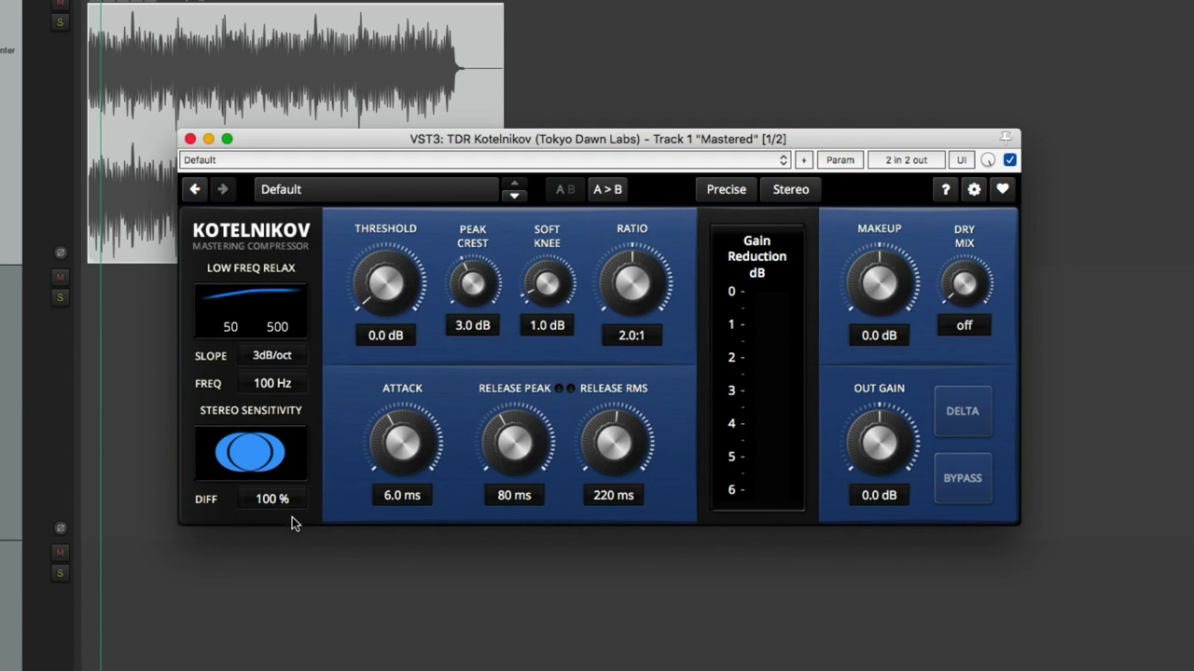
left_click_drag(273, 499, 272, 526)
Step: Try different Makeup gain amounts, reset Makeup to 0.0 dB, and toggle the bypass on and off
mouse_move(885, 300)
left_mouse_down()
mouse_move(885, 329)
mouse_move(885, 294)
mouse_move(892, 308)
left_mouse_up()
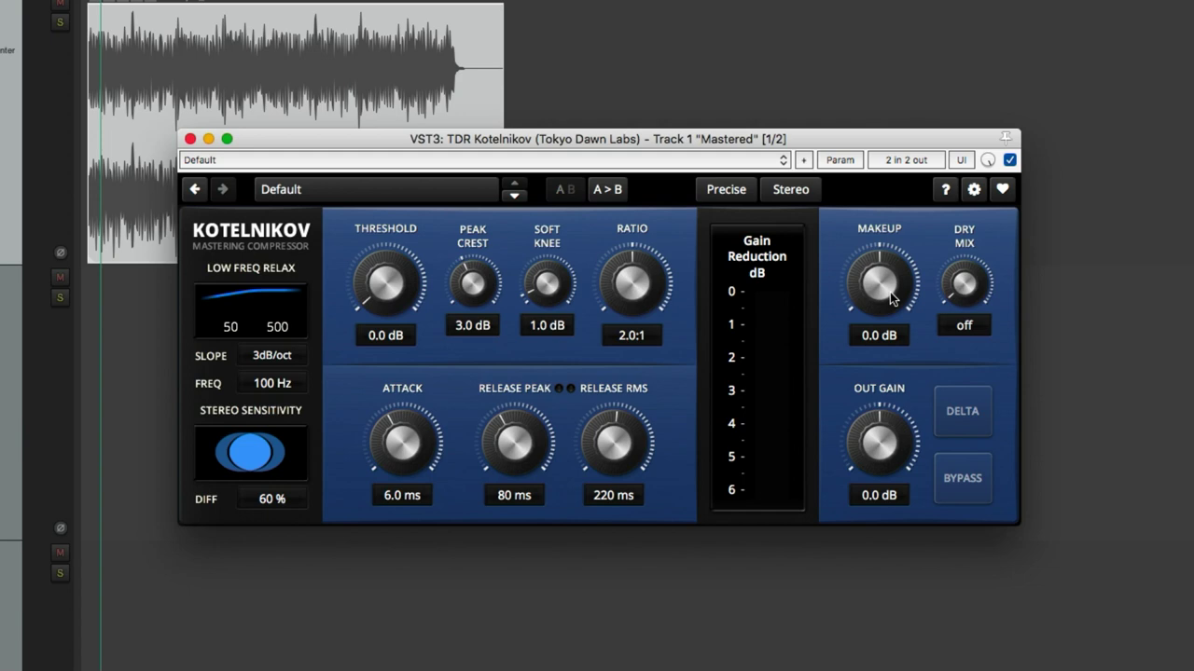
left_click_drag(890, 298, 889, 266)
double_click(888, 284)
left_click(971, 492)
left_click(972, 491)
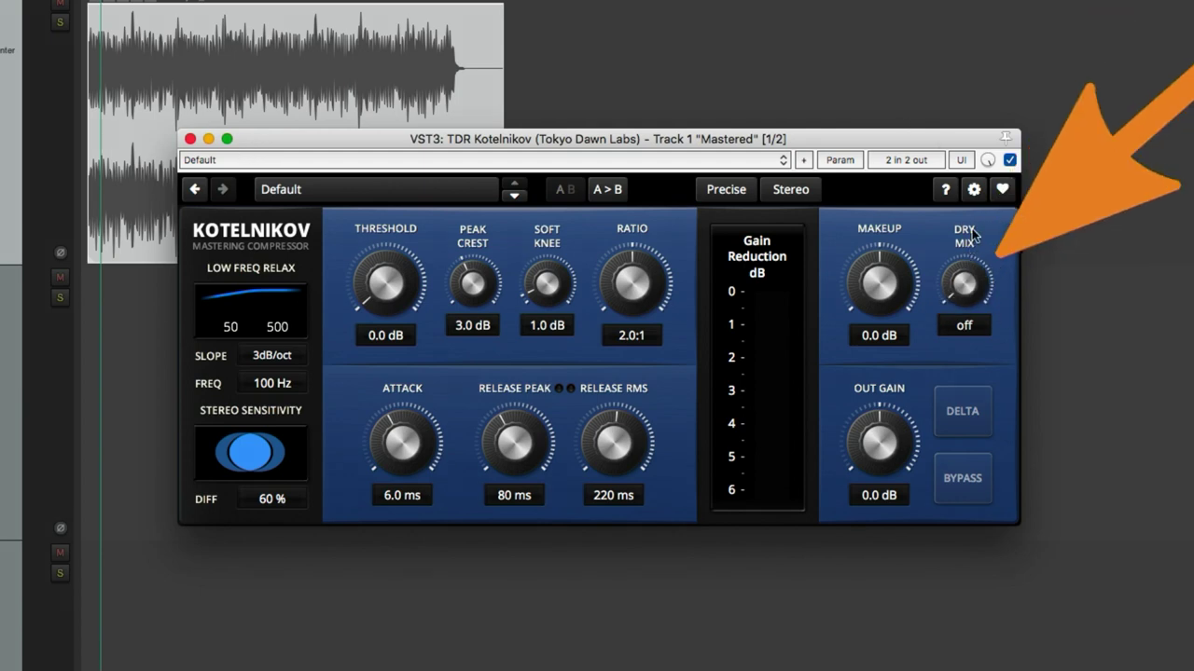
Step: Try different Dry Mix and Makeup amounts, and return Dry Mix to off and Makeup to 0.0 dB
left_click_drag(962, 290, 939, 319)
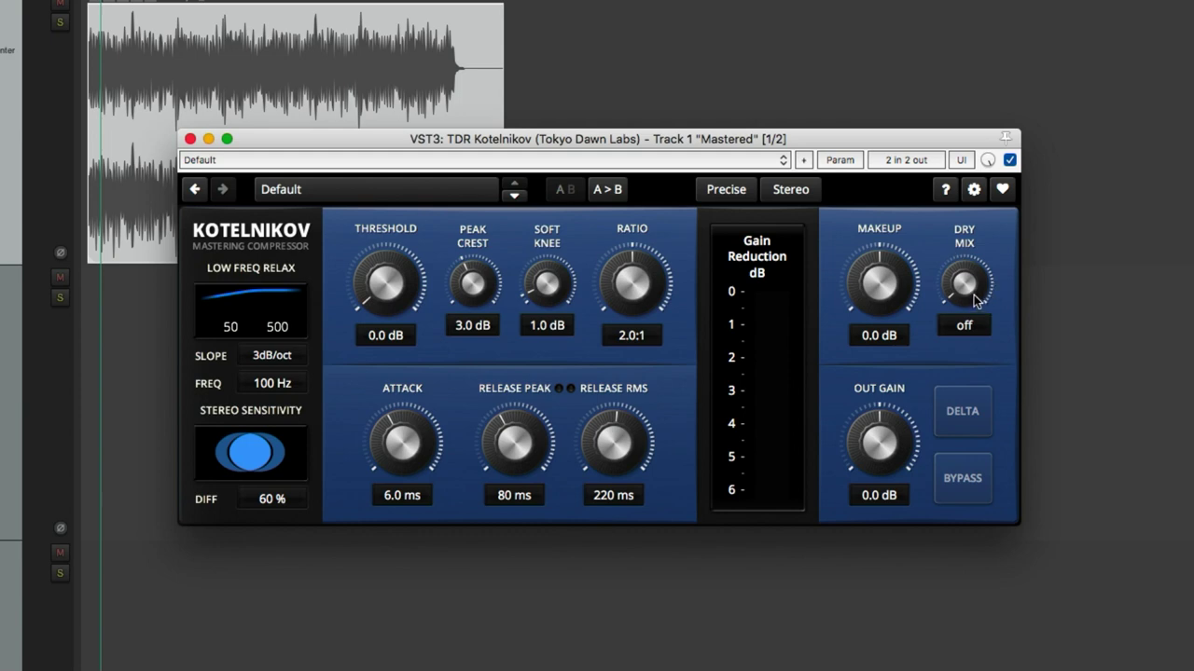
left_click_drag(977, 300, 956, 264)
left_click_drag(899, 304, 894, 320)
double_click(893, 320)
mouse_move(952, 293)
left_mouse_down()
mouse_move(952, 257)
mouse_move(952, 284)
left_mouse_up()
double_click(970, 298)
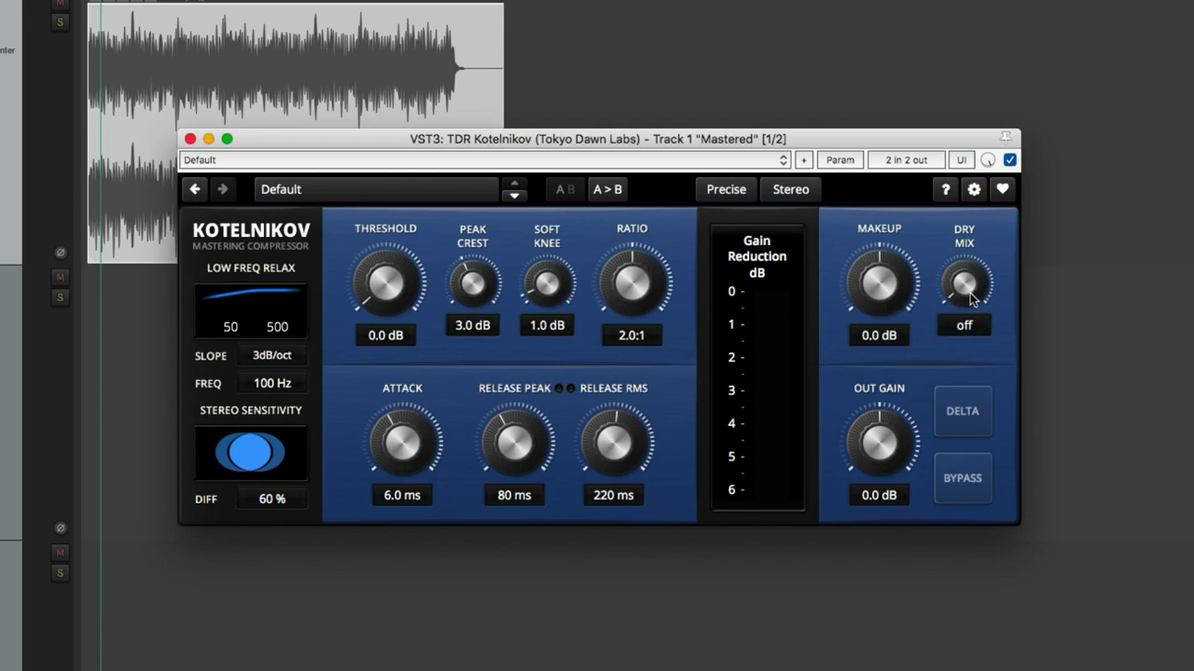
left_click(966, 233)
left_click_drag(967, 291, 959, 346)
mouse_move(968, 276)
left_mouse_down()
mouse_move(968, 233)
mouse_move(960, 257)
left_mouse_up()
left_click_drag(959, 257, 960, 312)
left_click(964, 235)
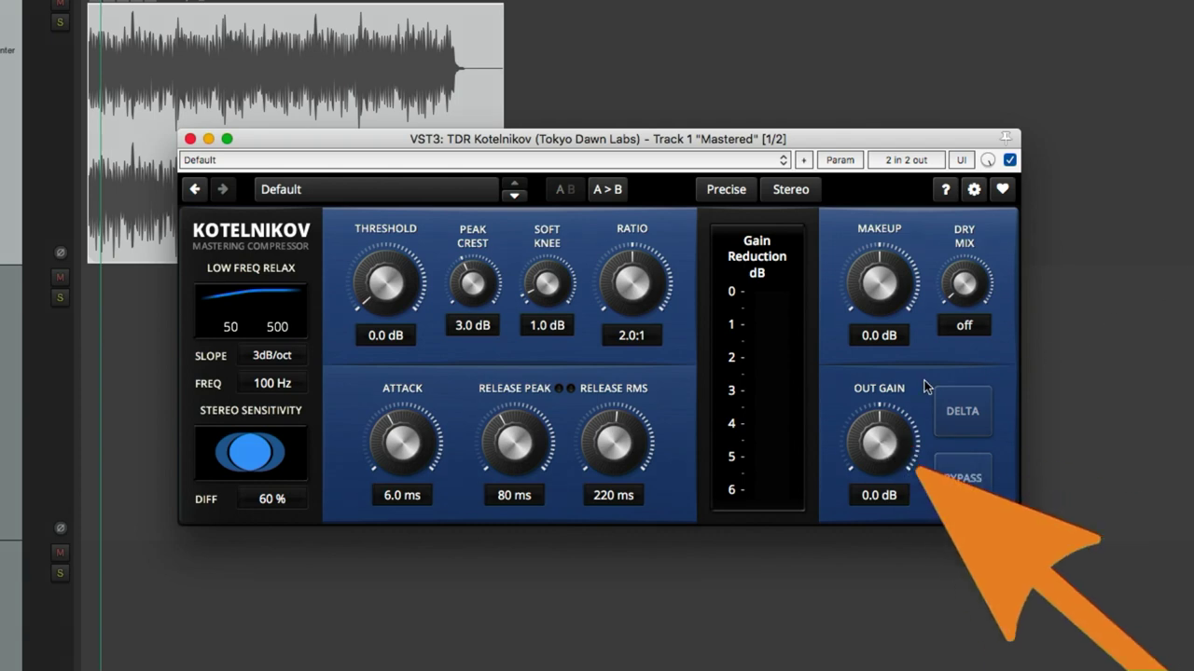
Step: Try an output gain of 4.3 dB and reset it to 0.0 dB
left_click_drag(877, 451, 877, 439)
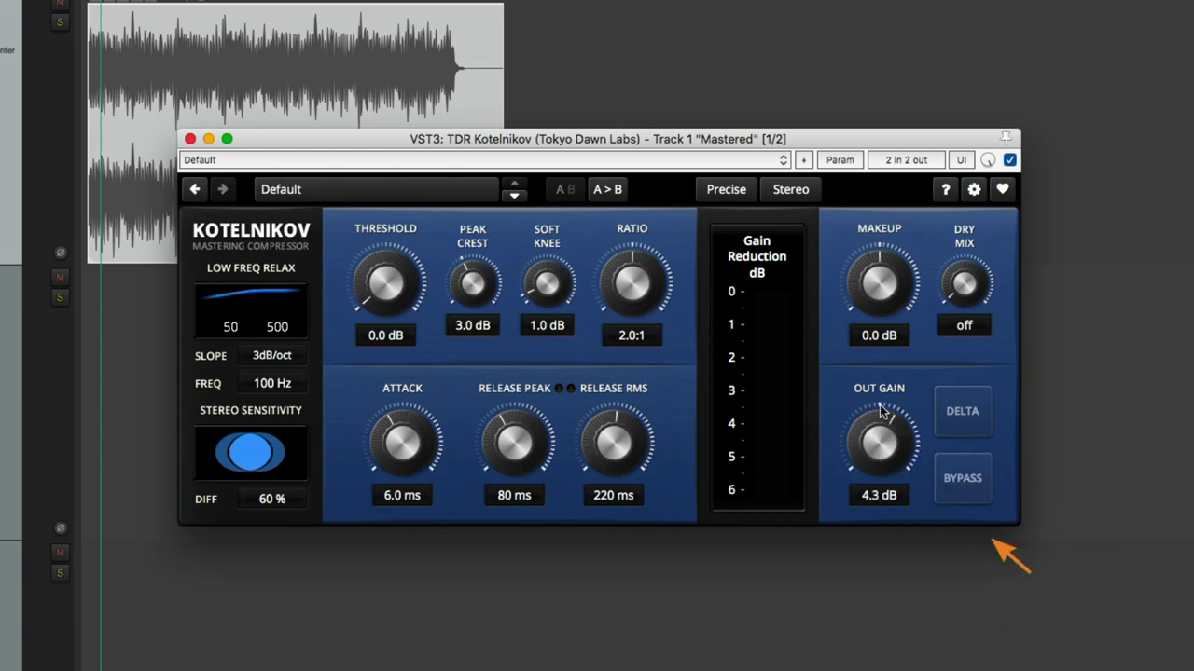
double_click(878, 449)
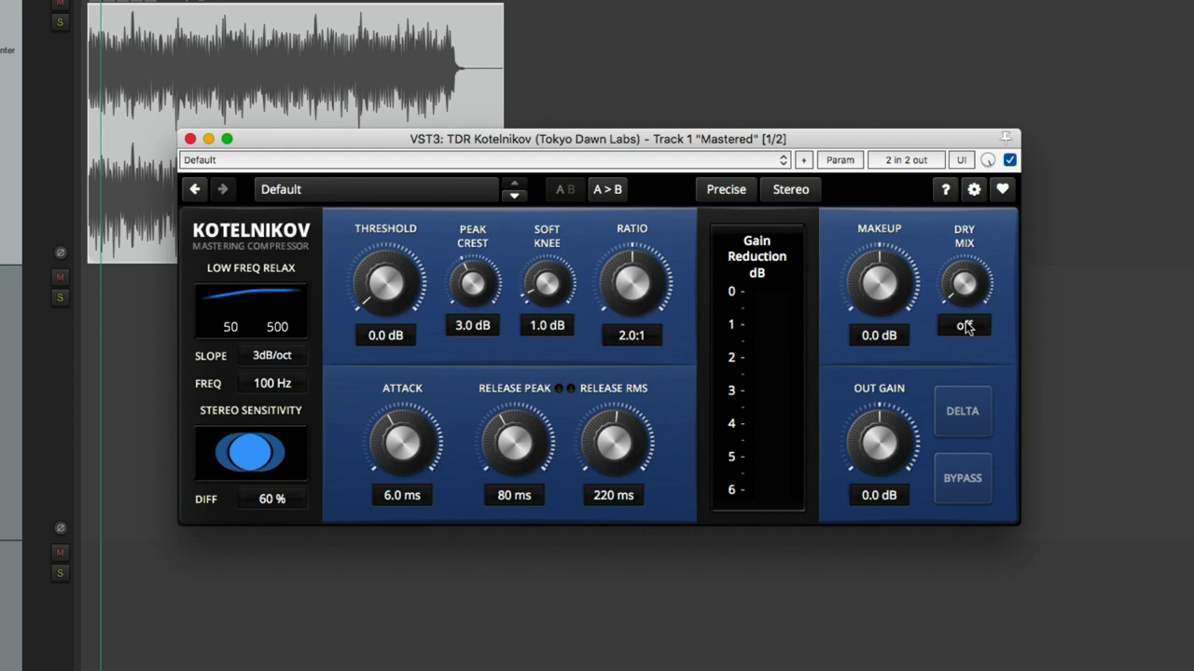
Step: Turn Delta monitoring on and off, and do the same with the compressor's Bypass
left_click(963, 413)
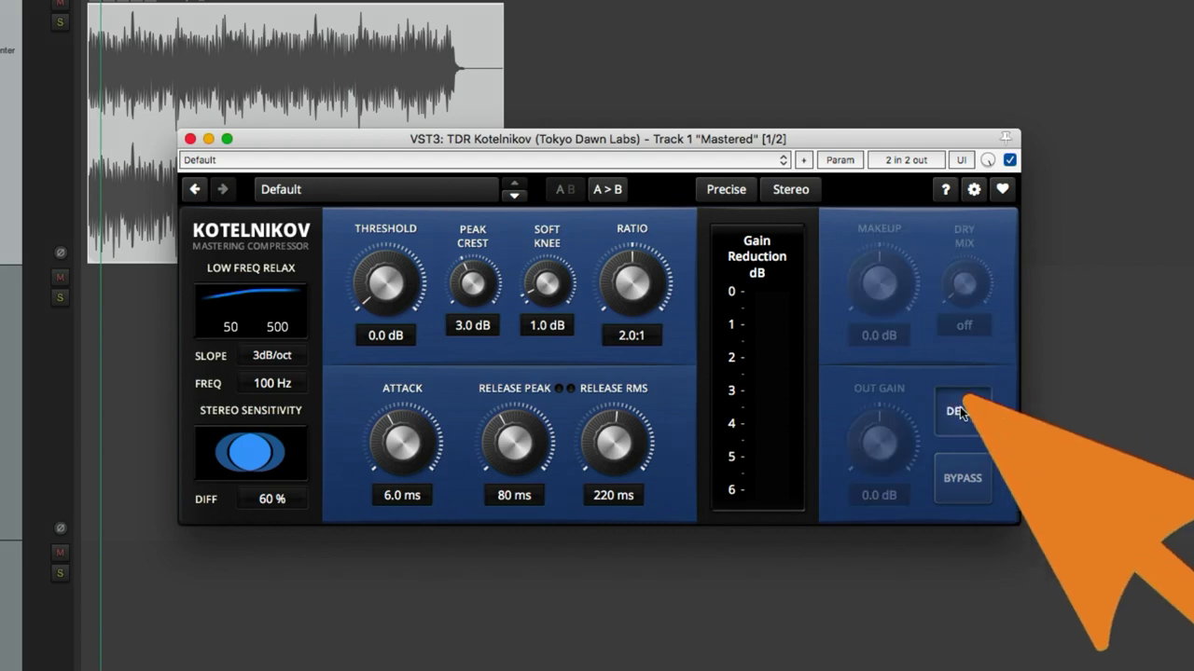
left_click(962, 415)
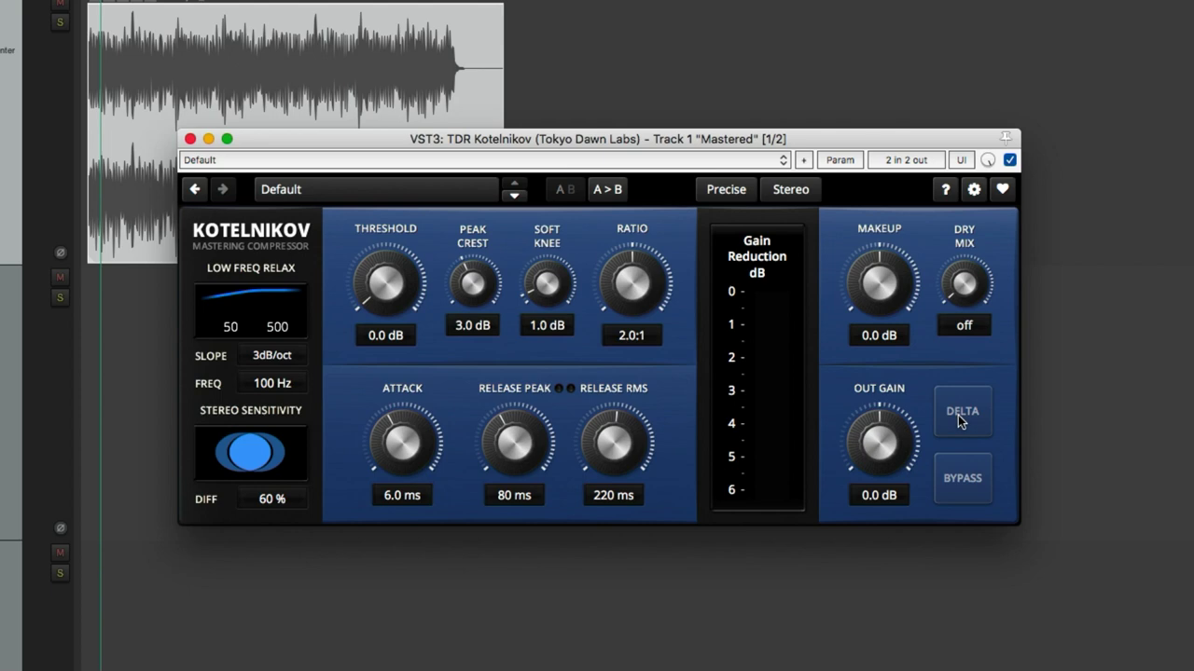
left_click(962, 422)
left_click(961, 416)
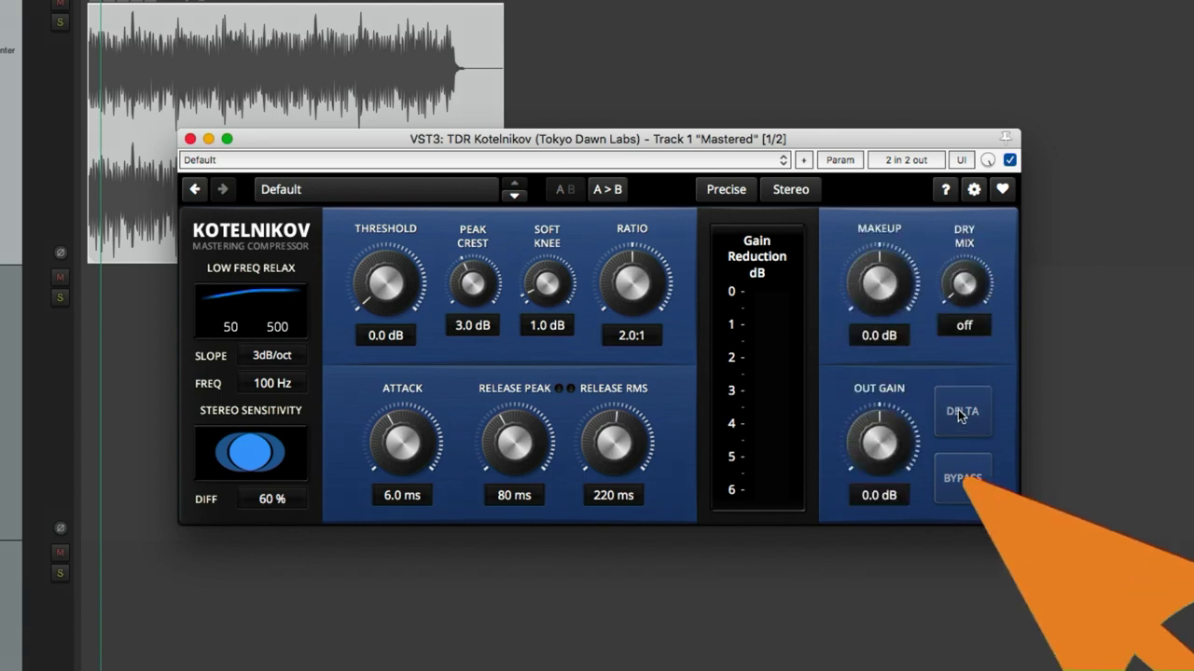
left_click(966, 489)
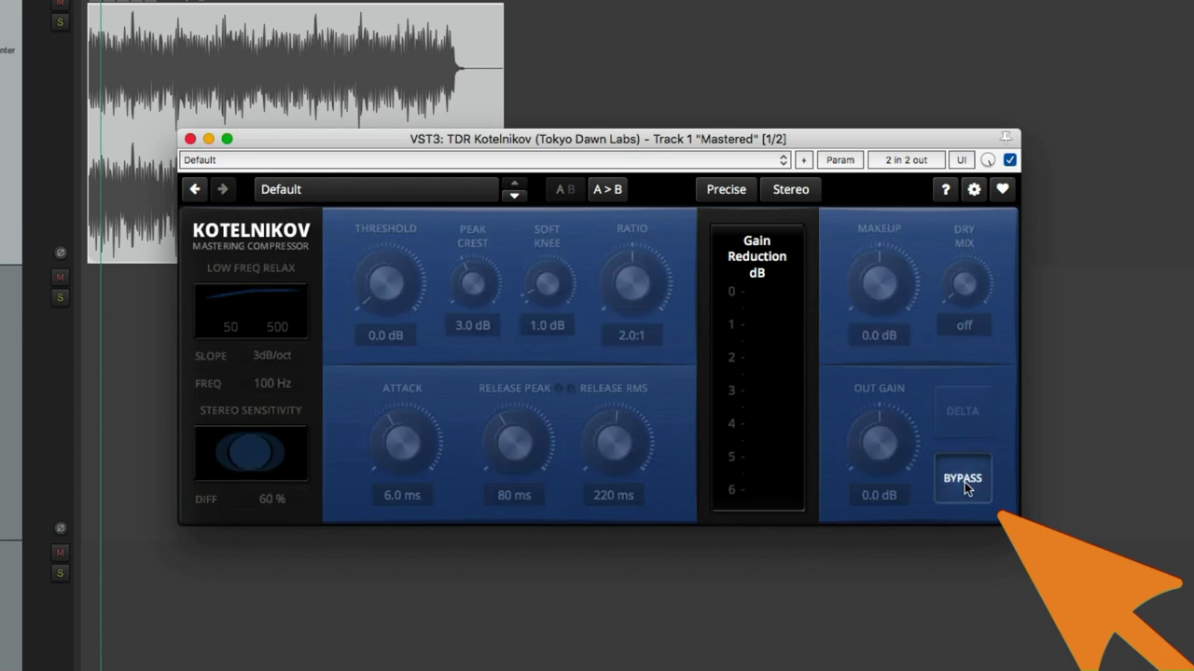
left_click(965, 482)
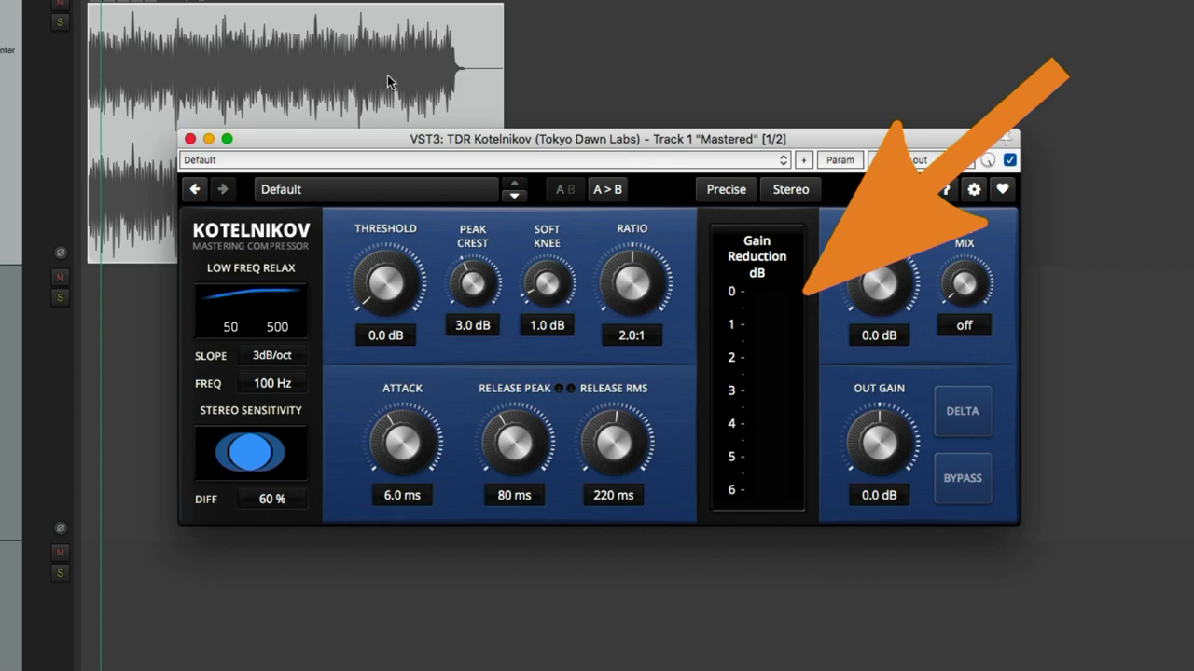
Step: Lower the threshold to -17.4 dB during playback and switch the Gain Reduction meter to the 3 dB range
key("space")
left_click_drag(375, 337, 375, 392)
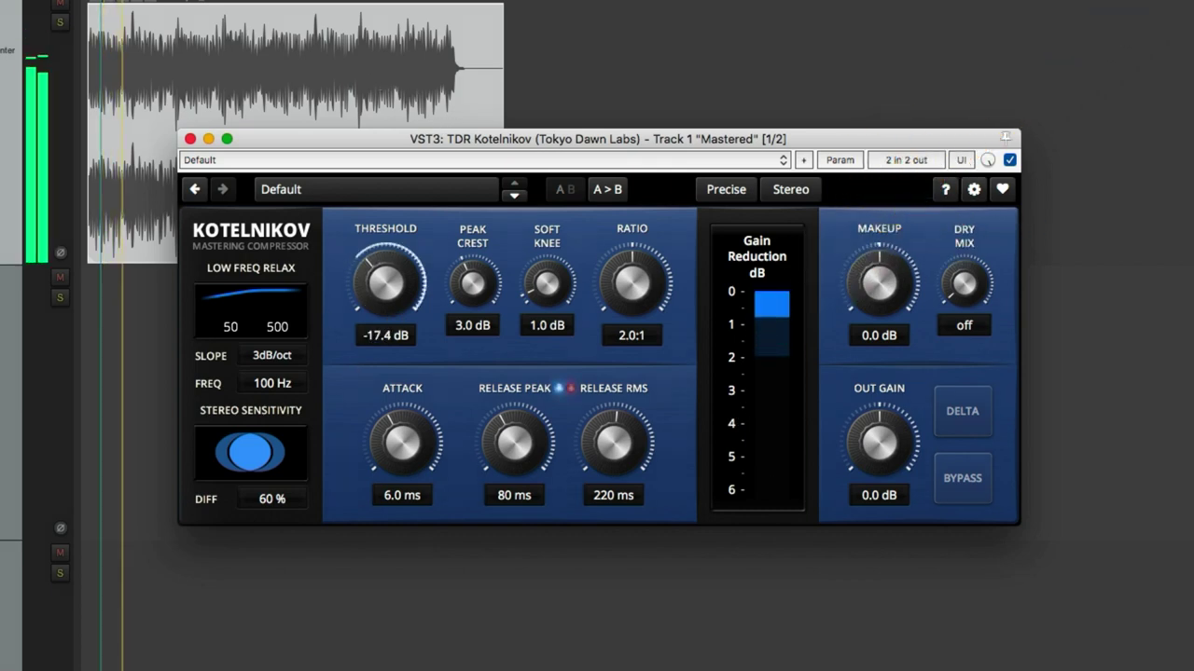
left_click(784, 334)
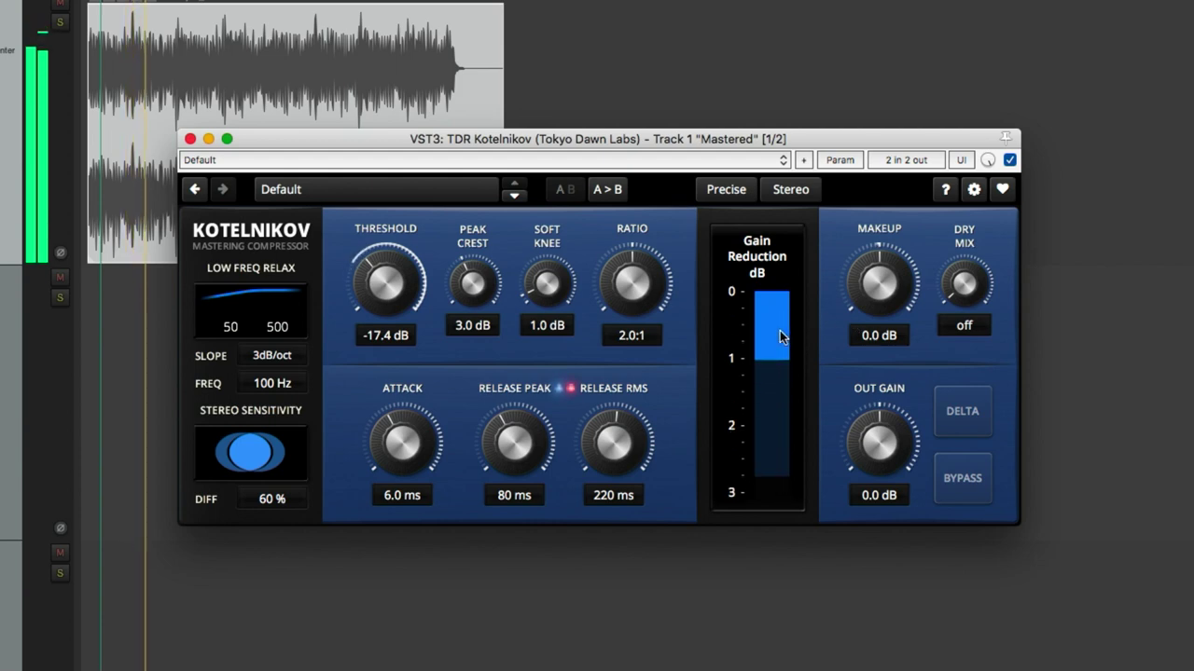
left_click_drag(774, 398, 786, 335)
left_click(786, 335)
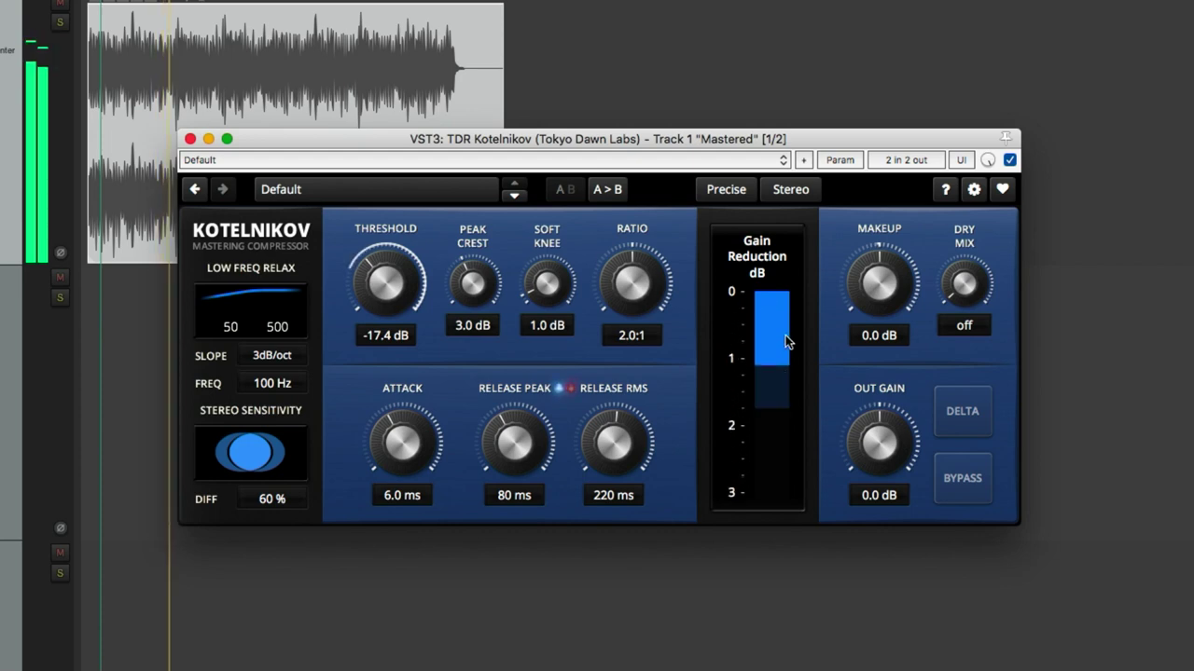
key("space")
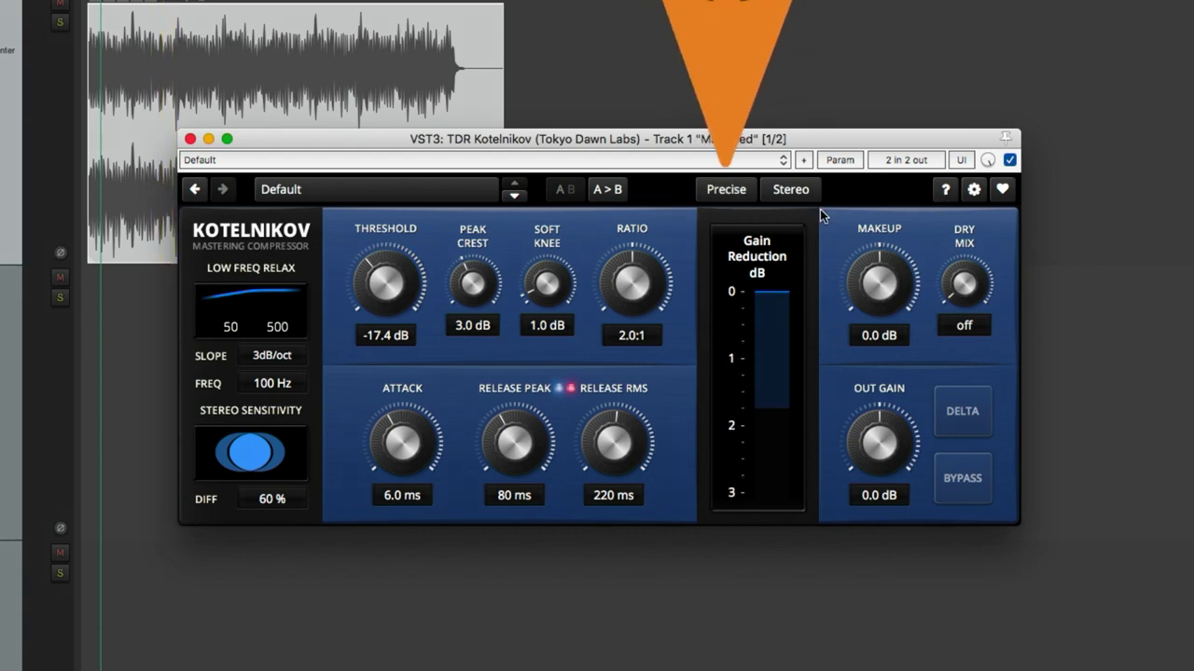
Step: Look through the quality options, and try the Sum and Diff channel modes before restoring Stereo
left_click(720, 190)
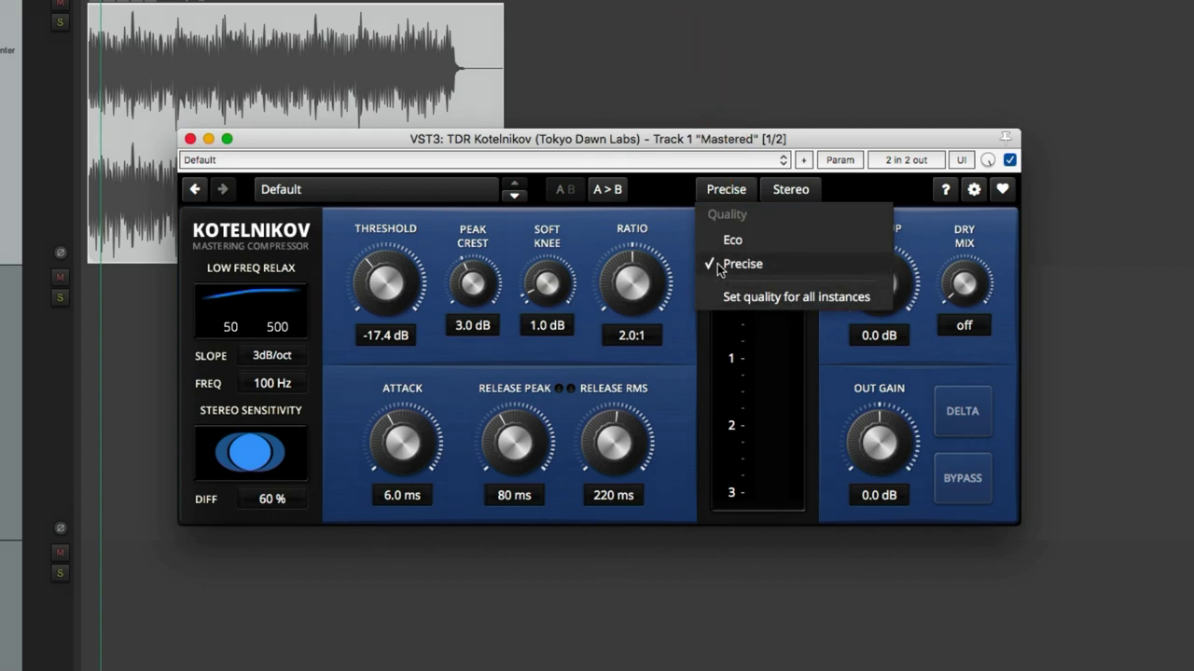
left_click(814, 269)
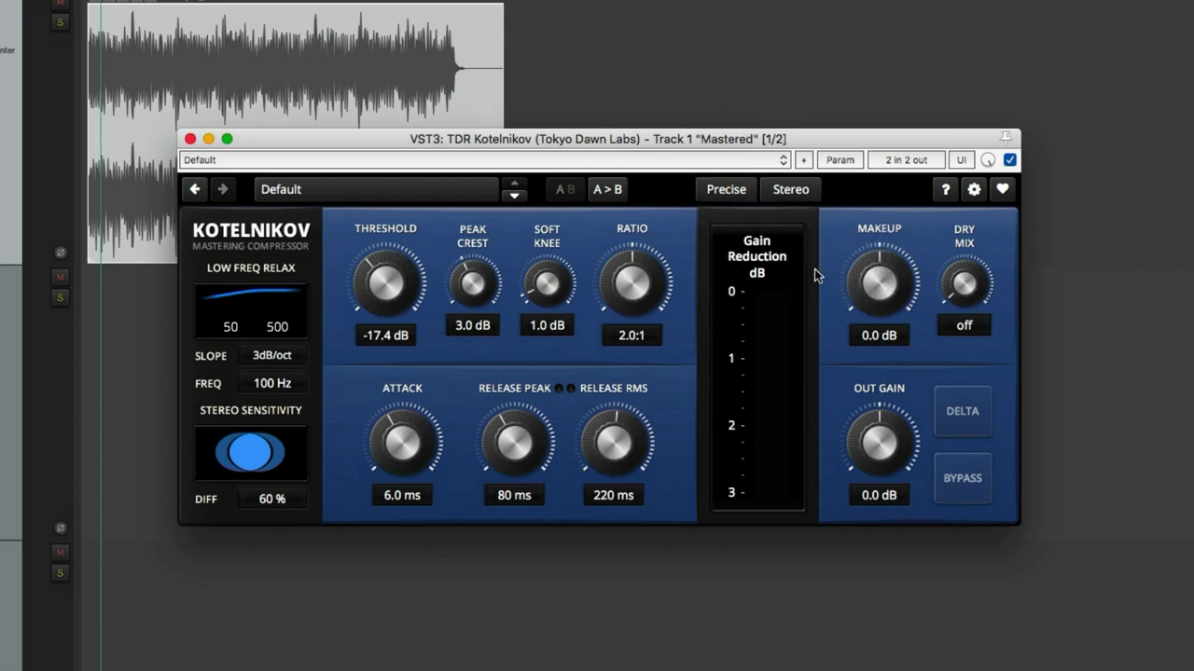
left_click(820, 192)
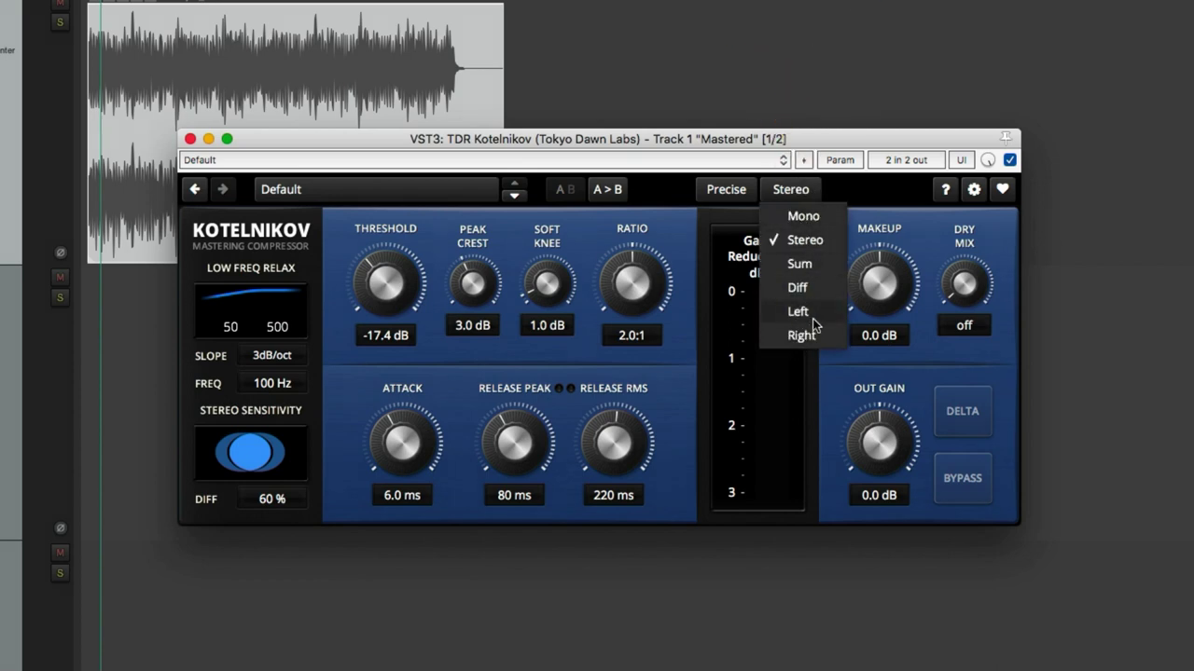
left_click(813, 265)
left_click(790, 190)
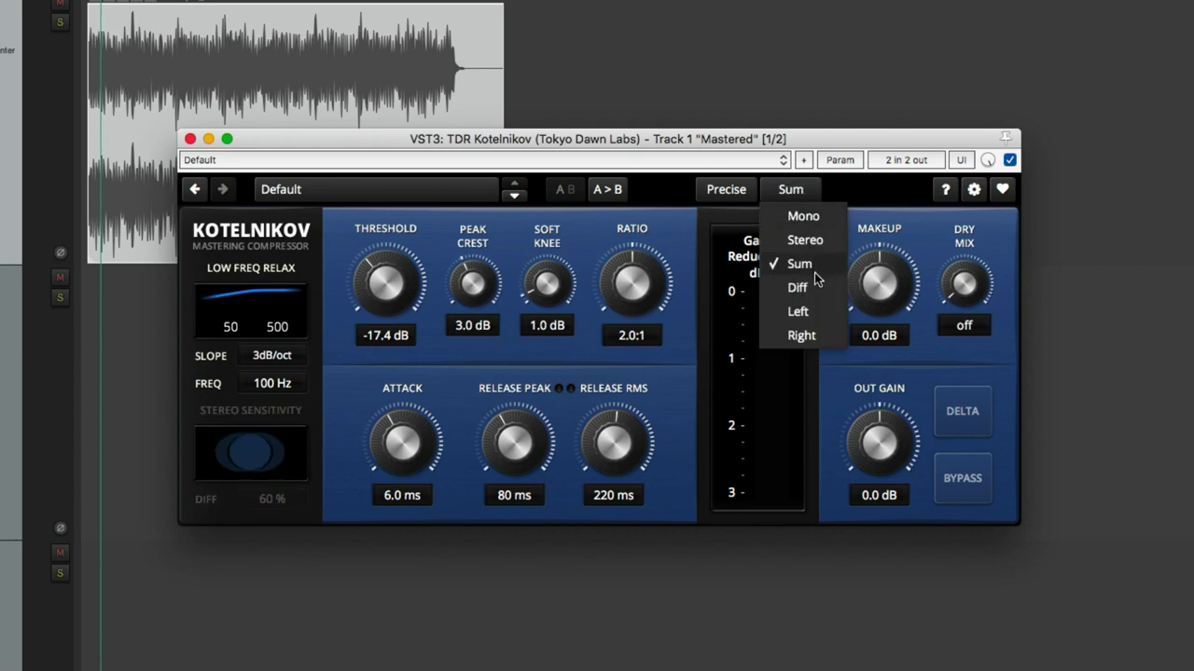
left_click(811, 294)
left_click(791, 190)
left_click(807, 241)
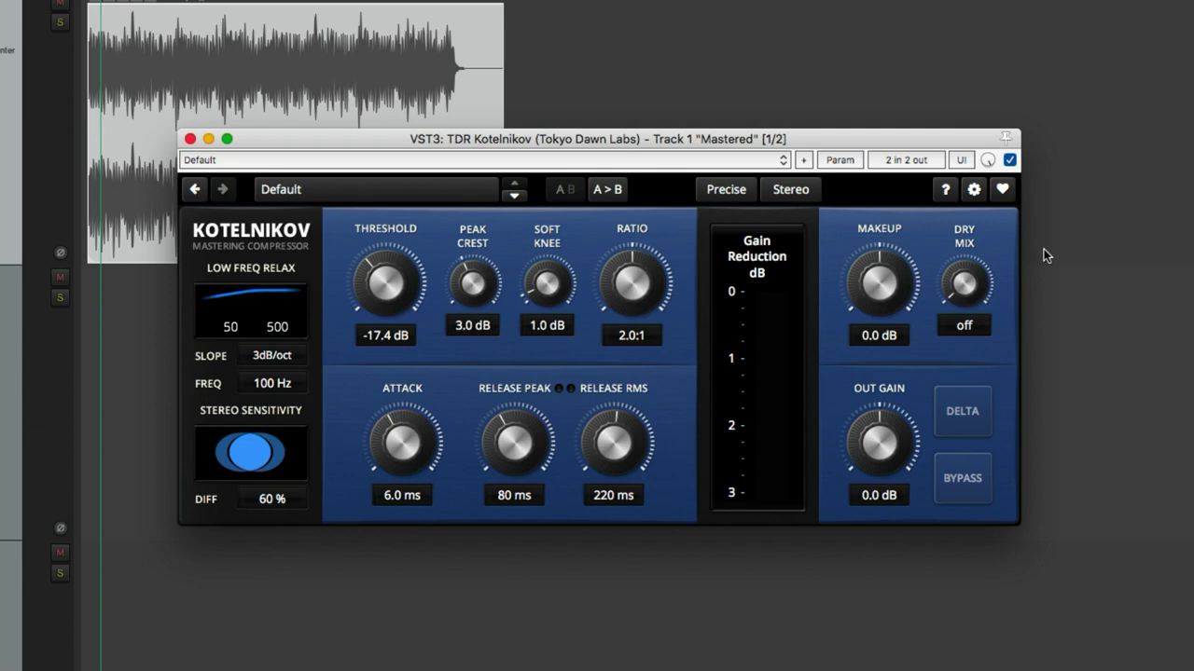
Step: Switch to the Tokyo Dawn Labs Knowledge Base and read the section on precision and aliasing in the Kotelnikov GE manual
scroll(1055, 382, "down", 3)
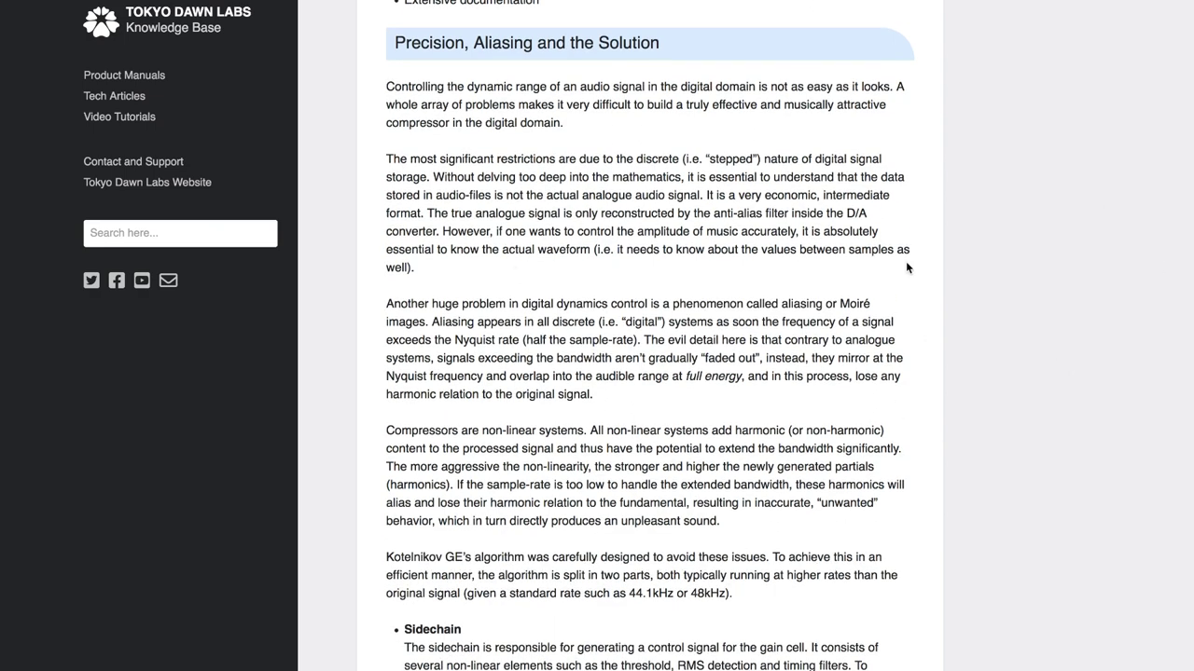
scroll(945, 287, "down", 3)
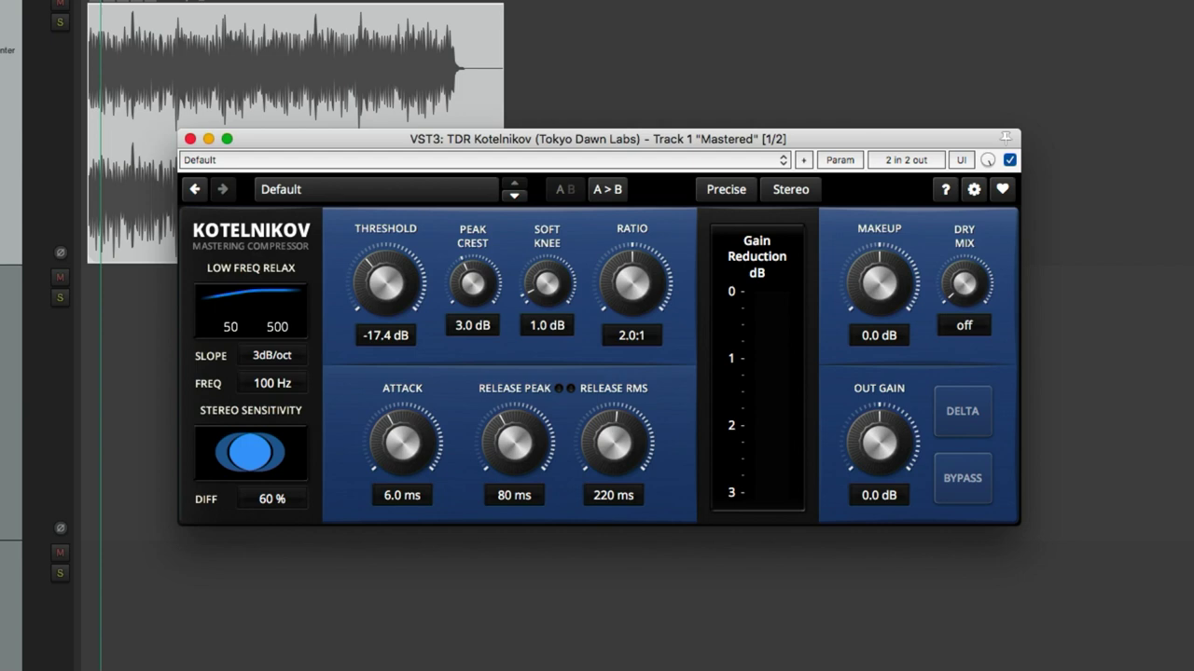
Step: Return to REAPER and play the mastered track through the compressor
left_click(480, 98)
key("space")
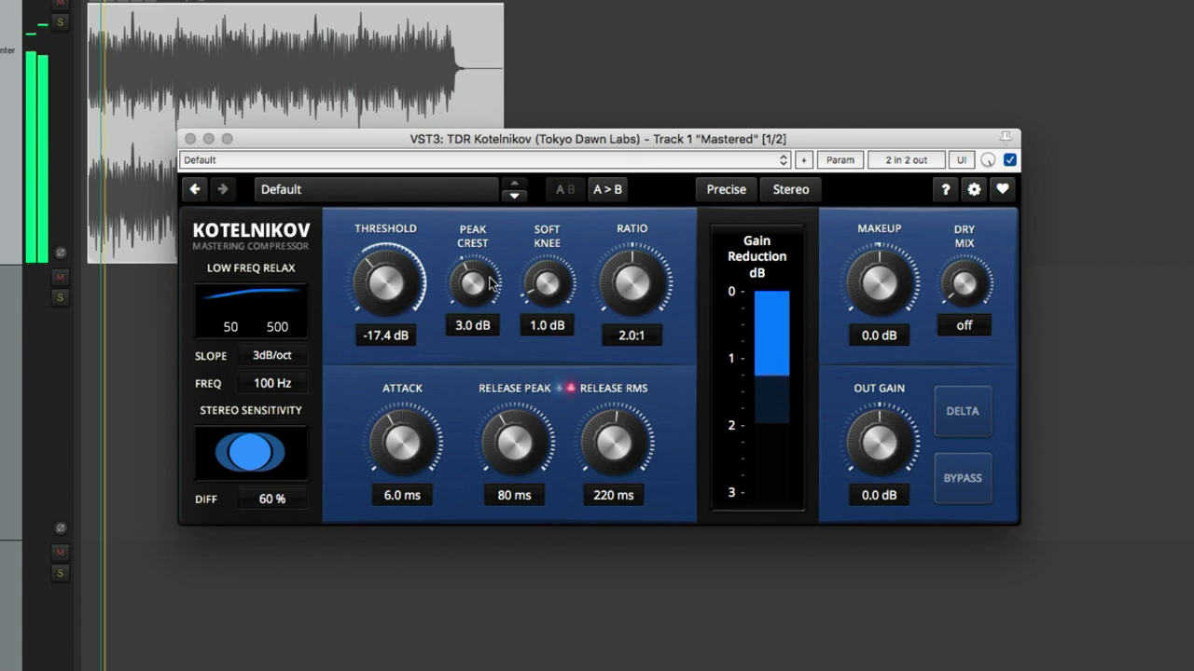